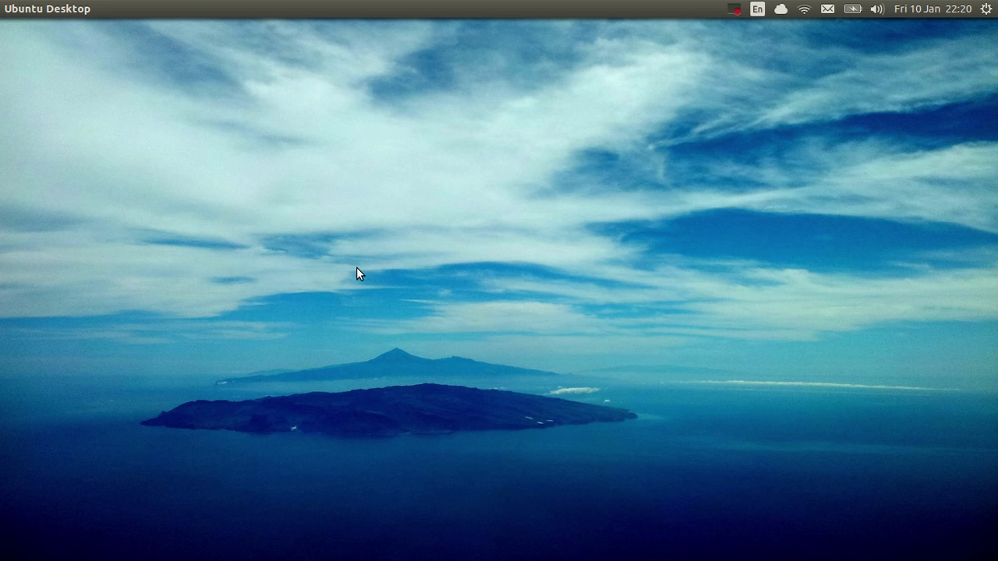
Launch Google Chrome from the Unity launcher so the BBC News home page loads.
mouse_move(3, 194)
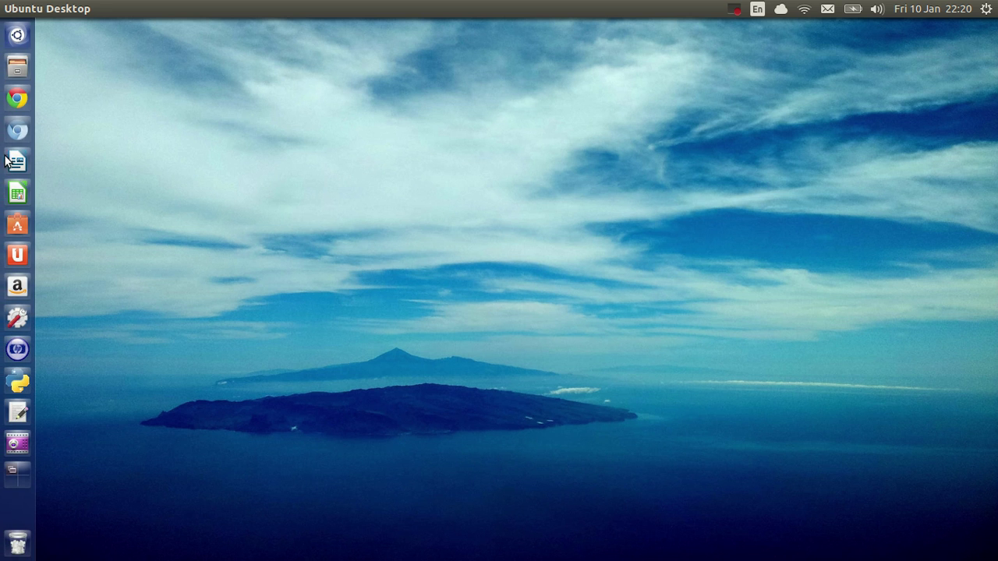
left_click(17, 102)
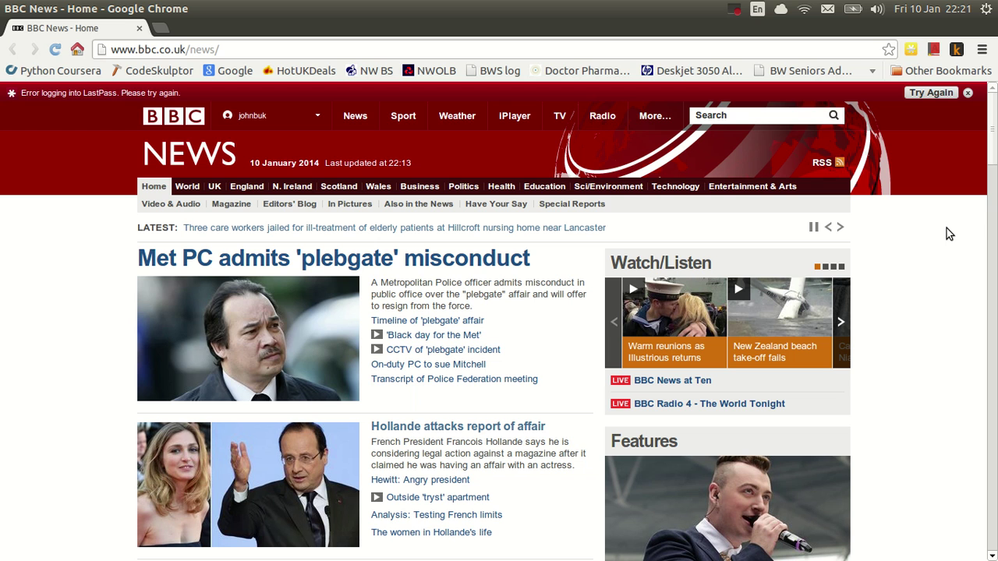
Open a new Incognito window, then select and deselect part of its explanation text.
key("ctrl+shift+n")
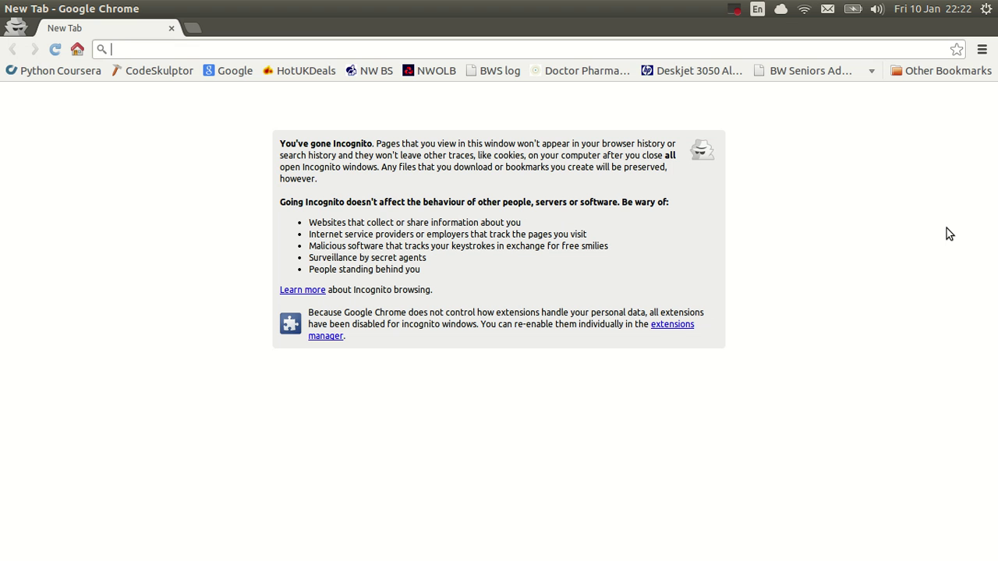
left_click_drag(948, 234, 979, 125)
left_click(973, 97)
Browse the wrench menu twice and dismiss it without choosing anything.
left_click(982, 50)
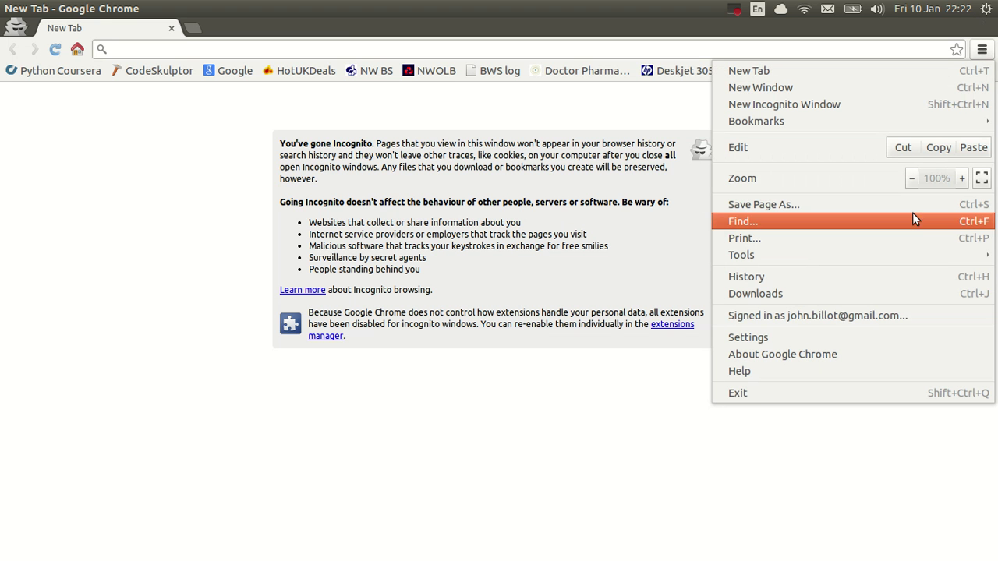
mouse_move(752, 254)
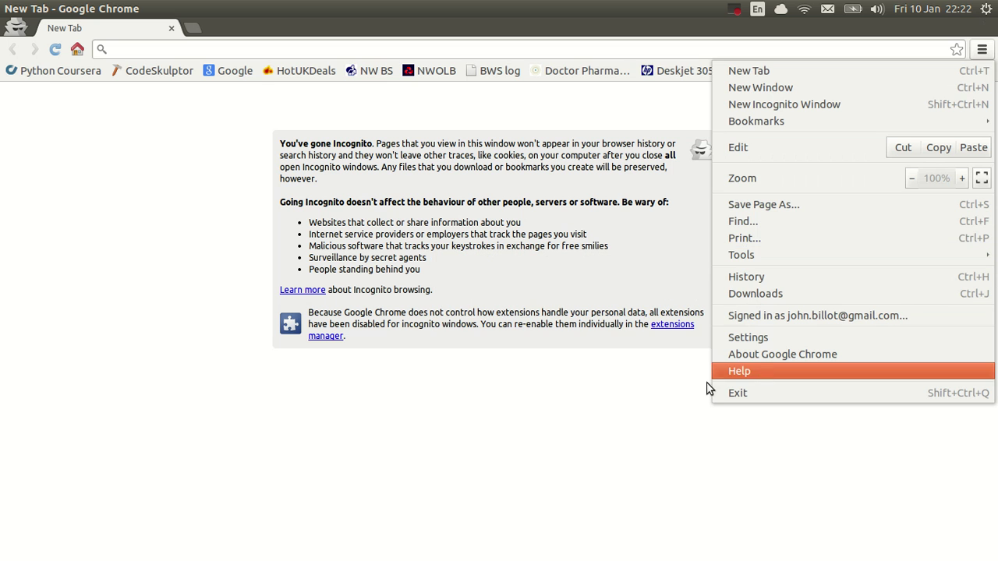
left_click(674, 430)
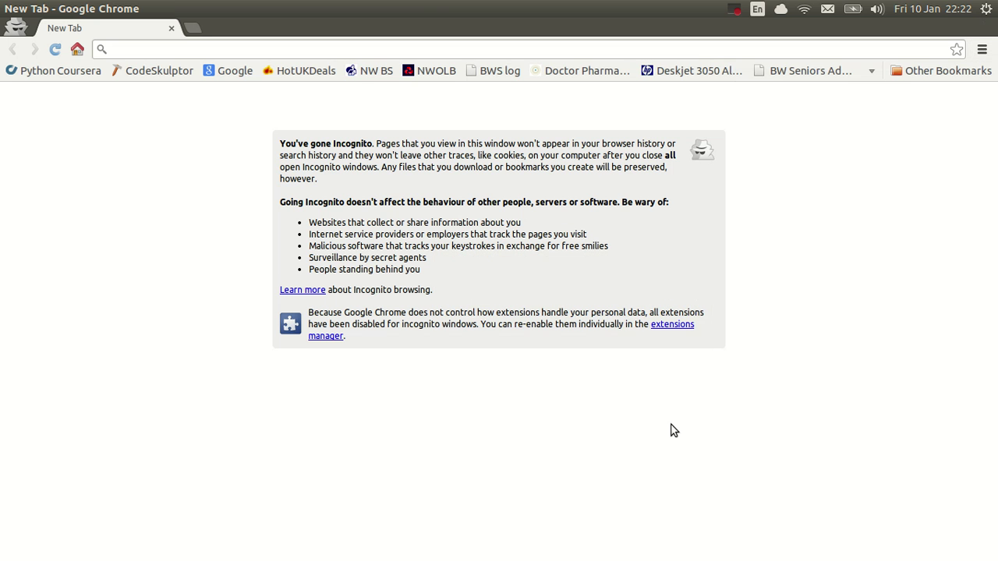
left_click(981, 49)
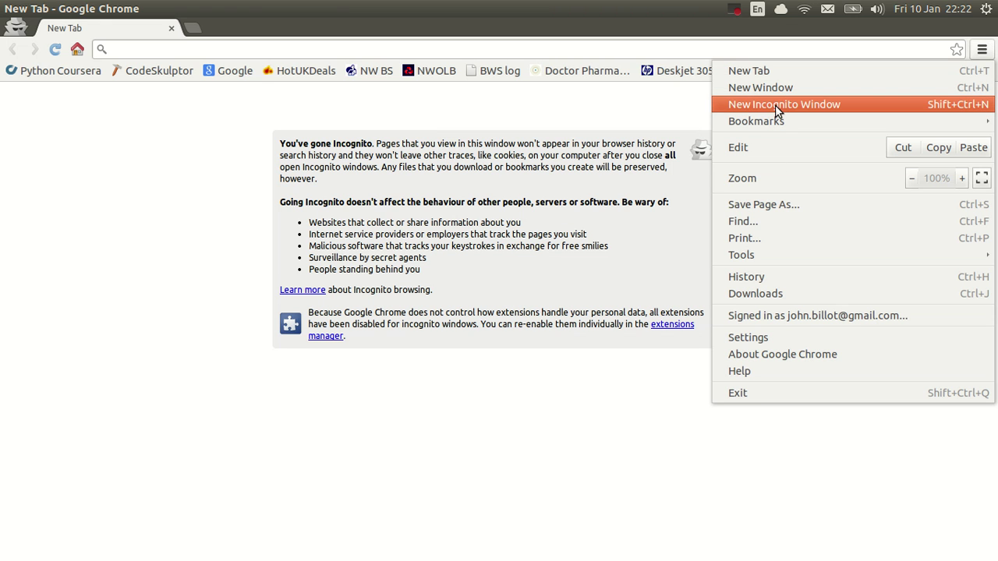
left_click(680, 108)
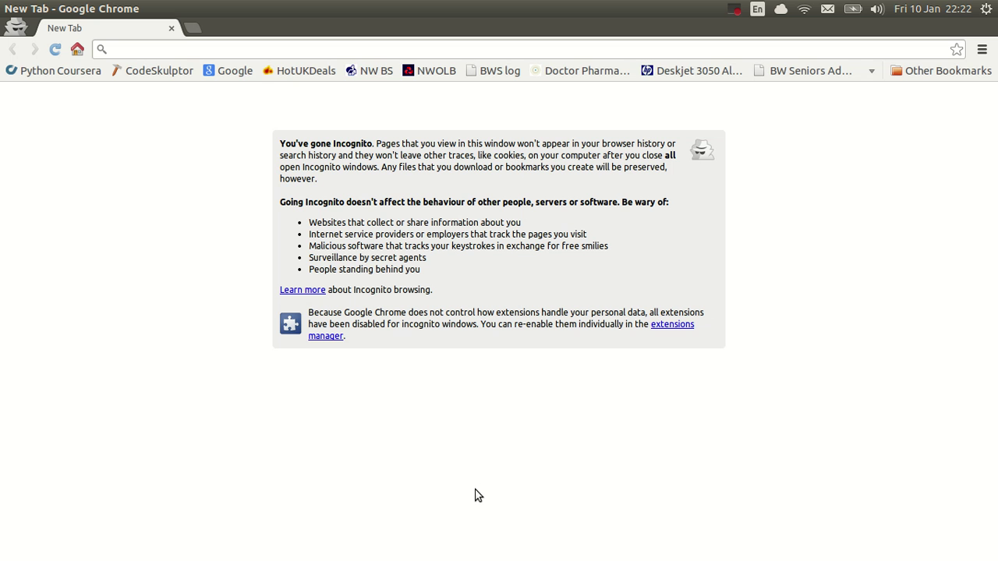
left_click(127, 50)
type("ww")
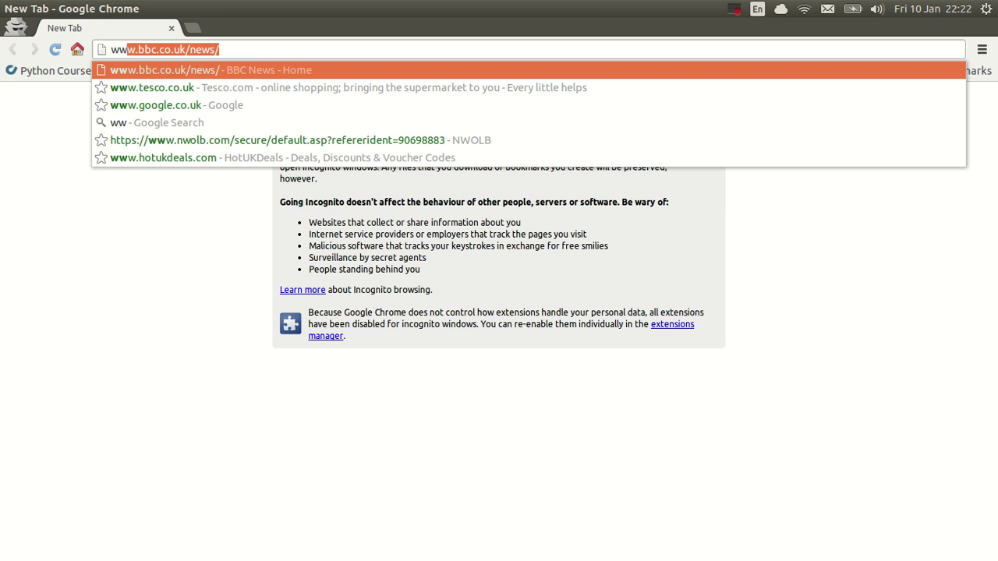
type("w.g")
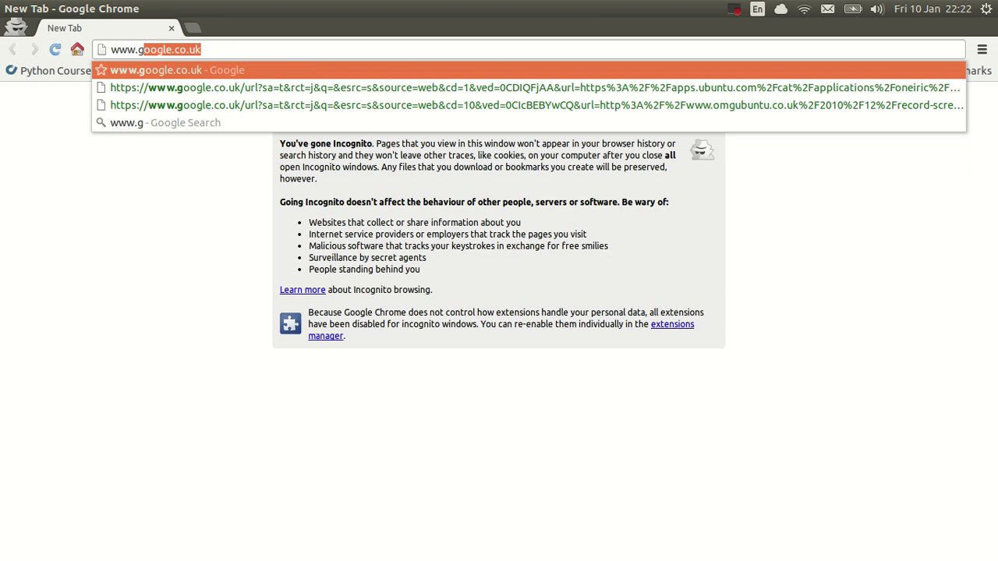
type("oogle.co.uk")
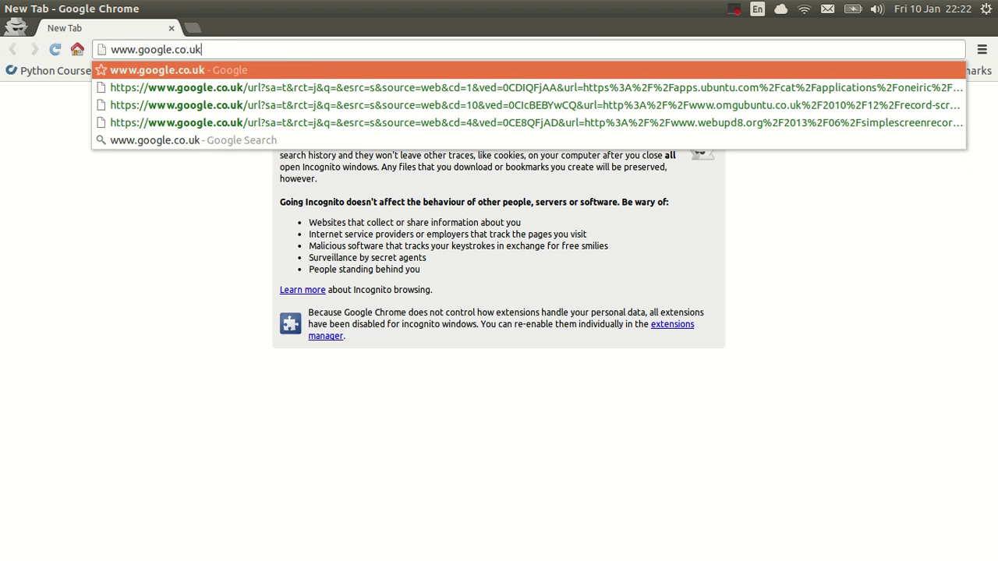
key("Return")
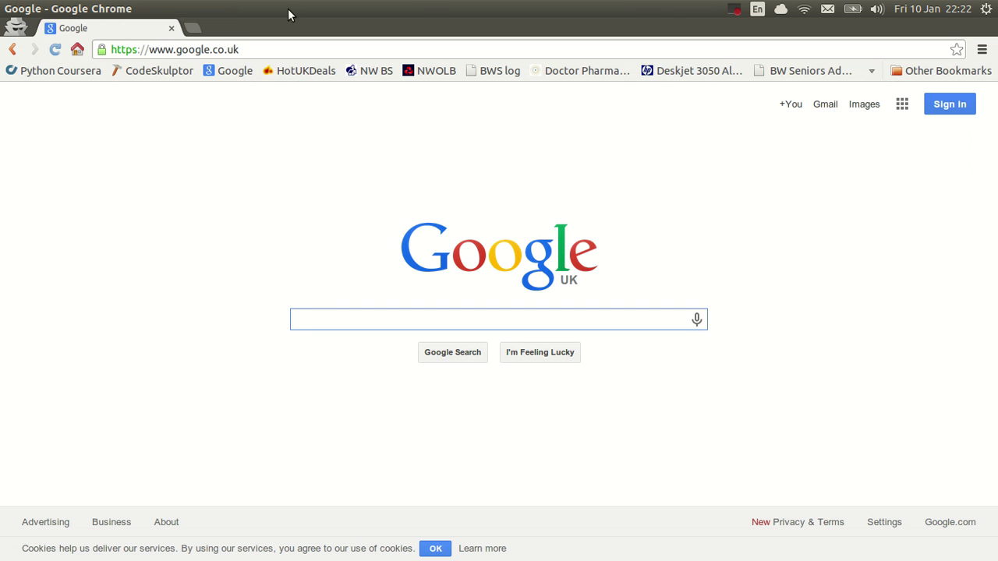
Sign in with the club account's username and password.
left_click(949, 109)
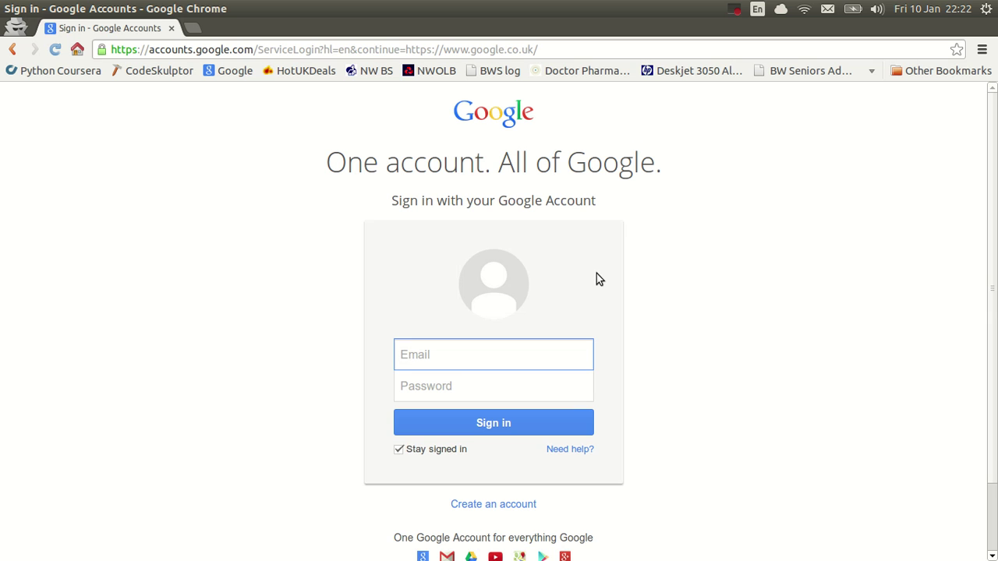
key("Tab")
type("***")
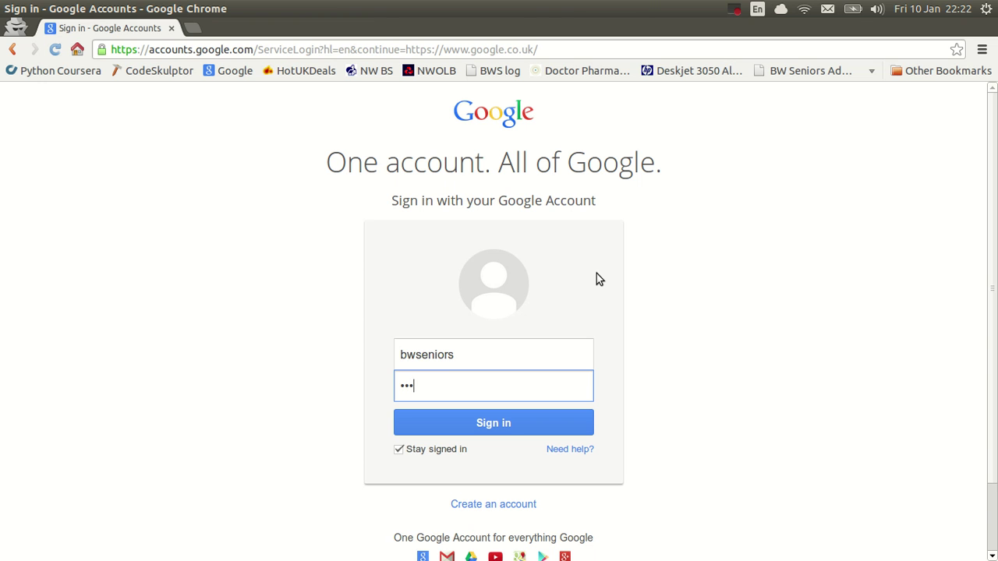
type("******")
left_click(467, 428)
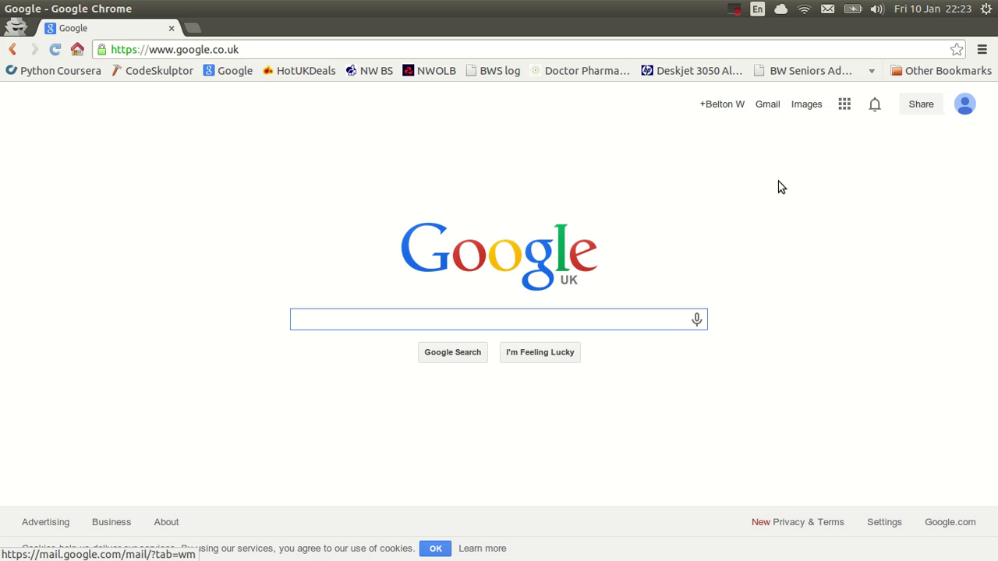
Open Google Drive from the apps grid, expand My Drive, and open HC Sec Folders.
left_click(844, 106)
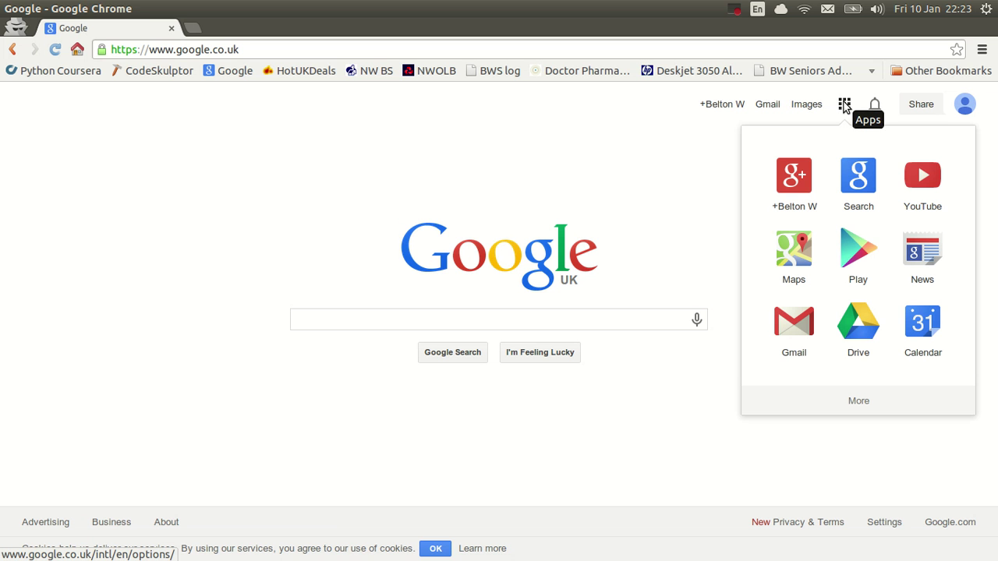
left_click(862, 333)
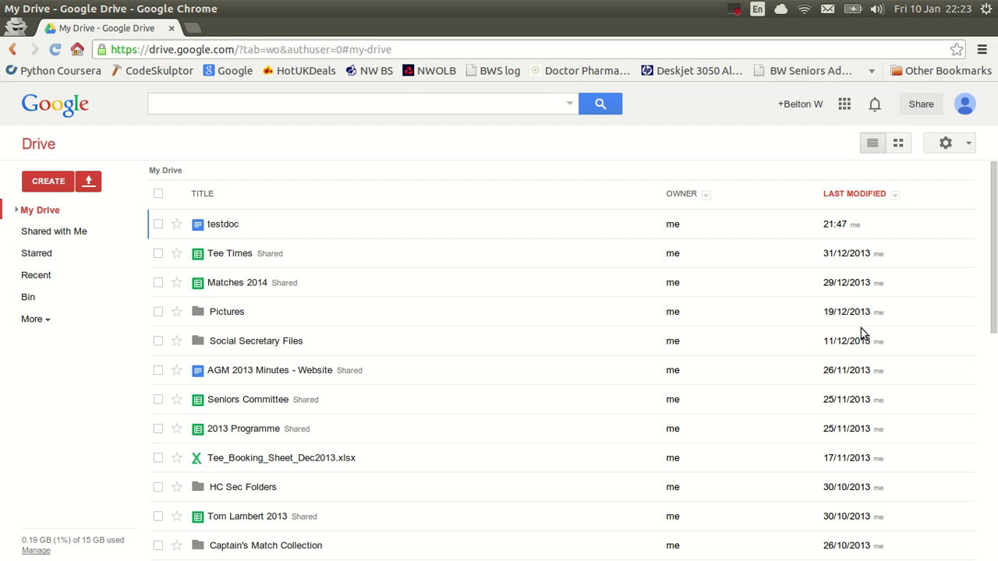
left_click(19, 211)
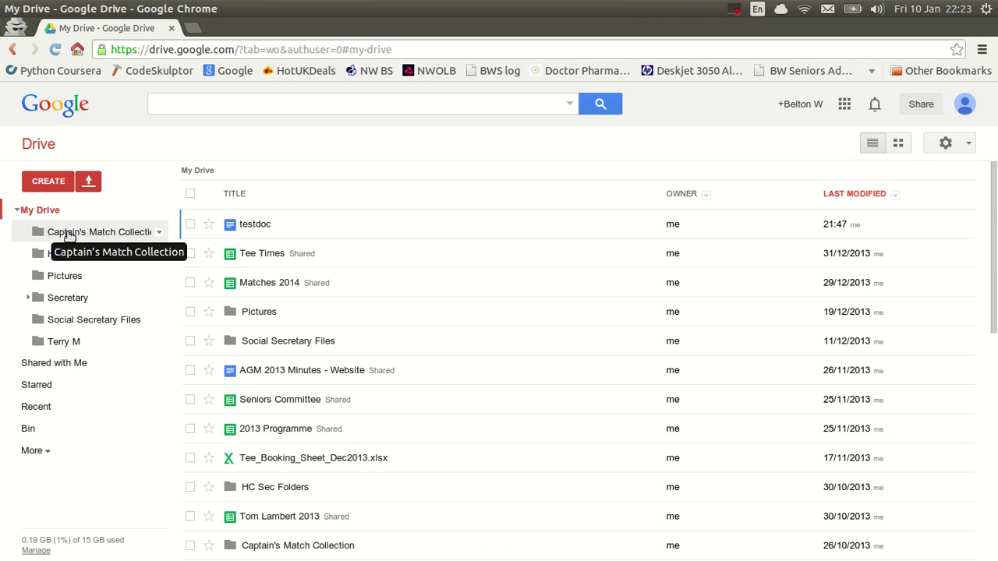
left_click(69, 235)
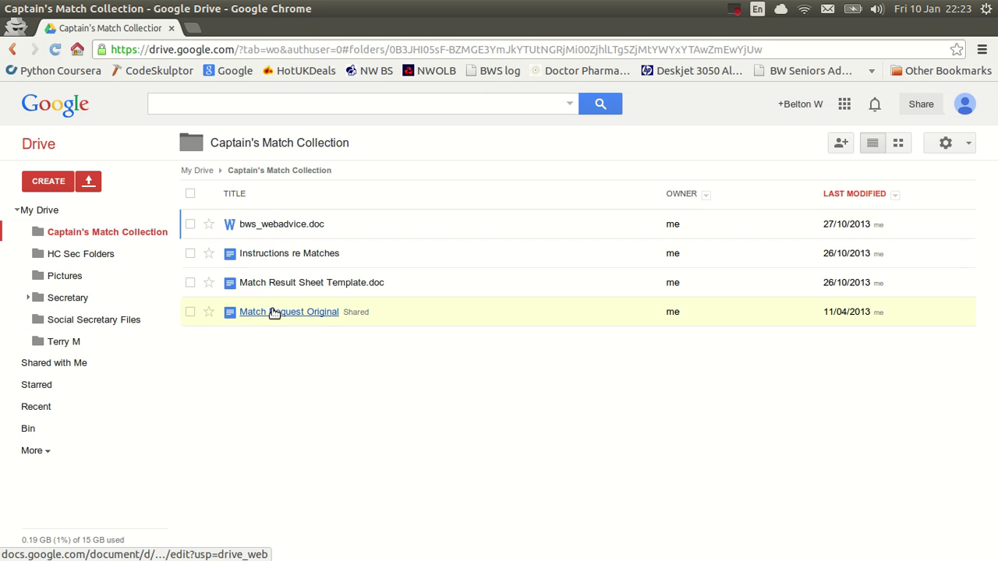
left_click(61, 257)
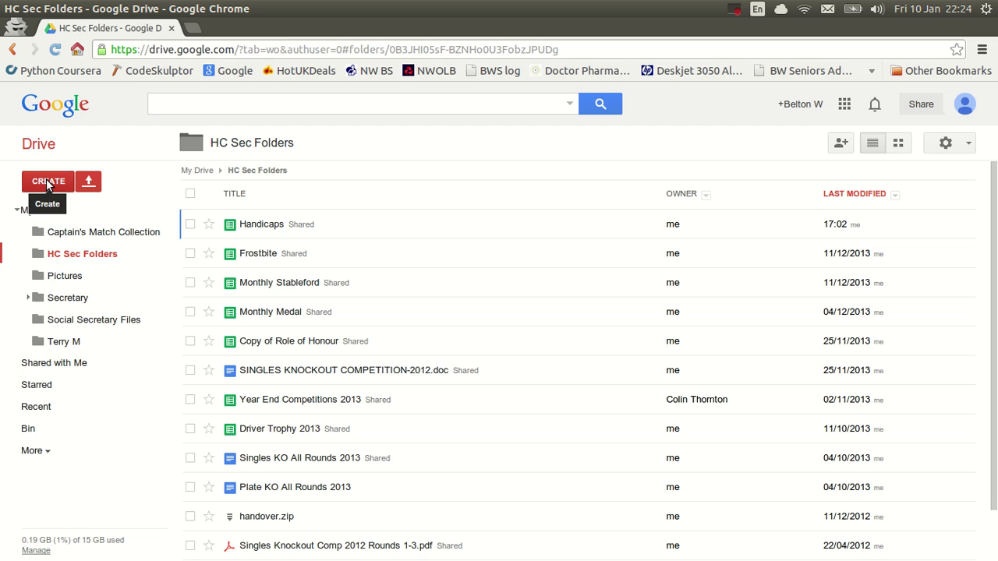
Create a new blank Google Document from Drive's CREATE menu.
left_click(47, 184)
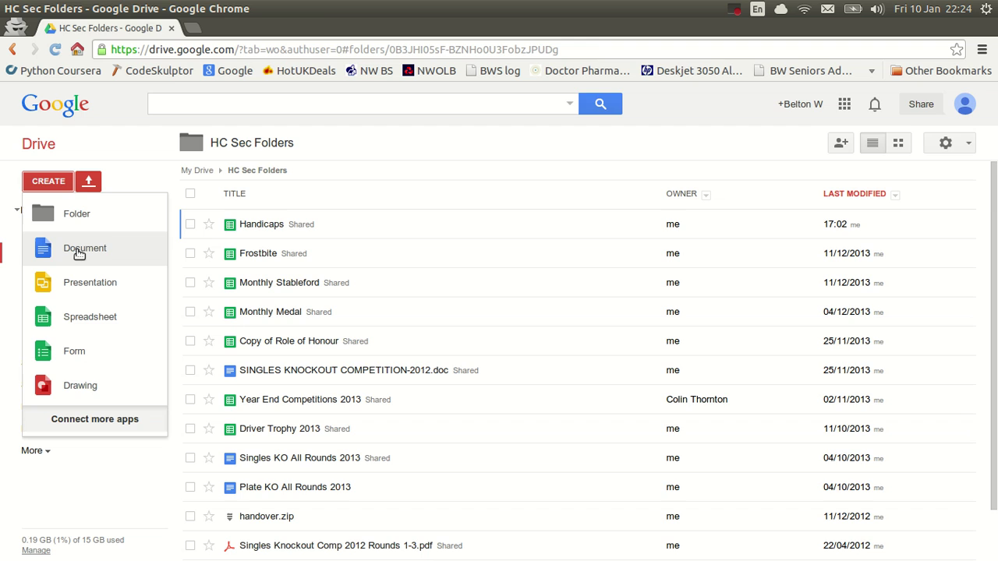
left_click(80, 255)
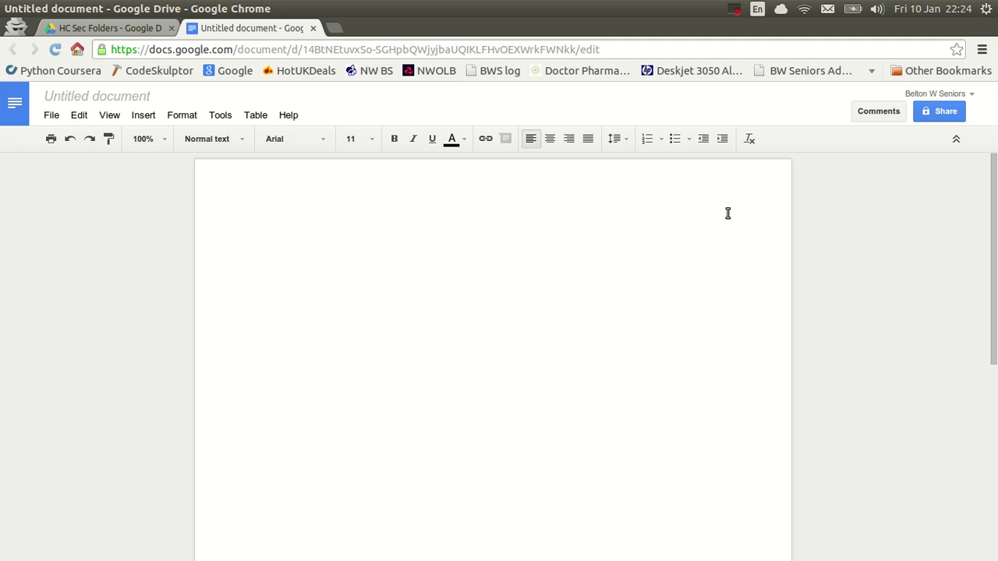
Type 'this is a test document.' with a line of random letters beneath it.
type("this is ")
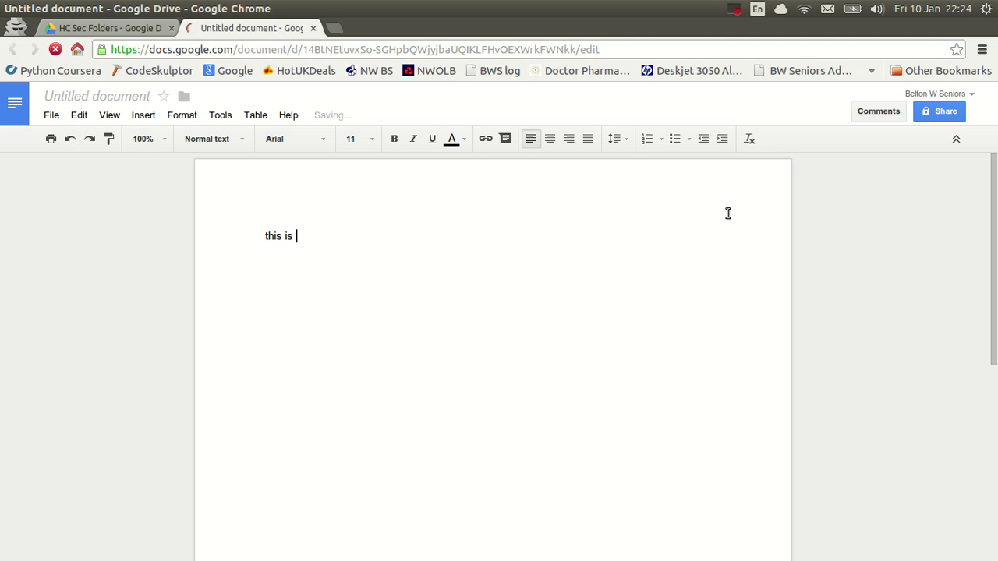
type("a test")
type("document")
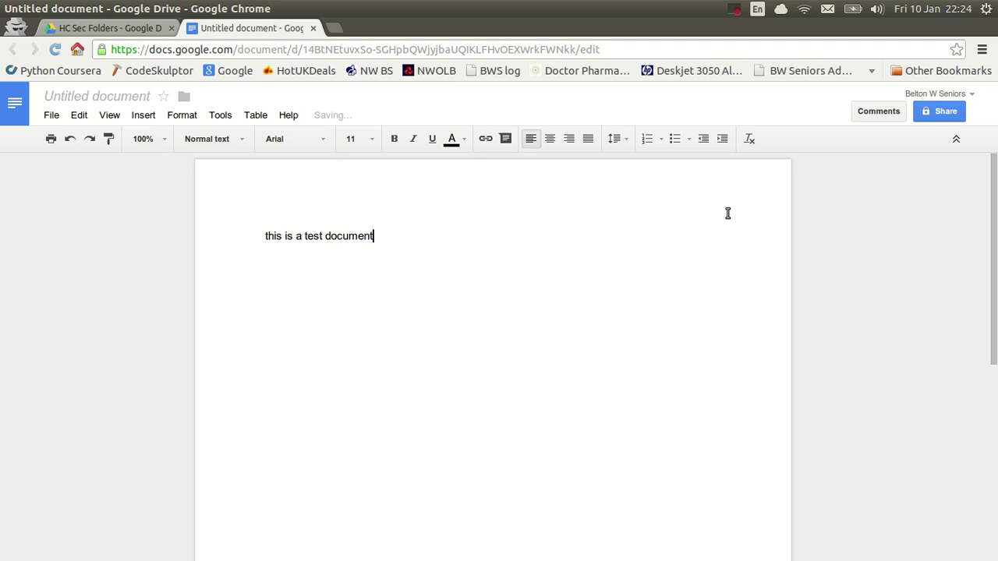
type(".")
key("Return")
type("lwigqwijgoo     wtg      wgmgm          gm      'mgf    wmf")
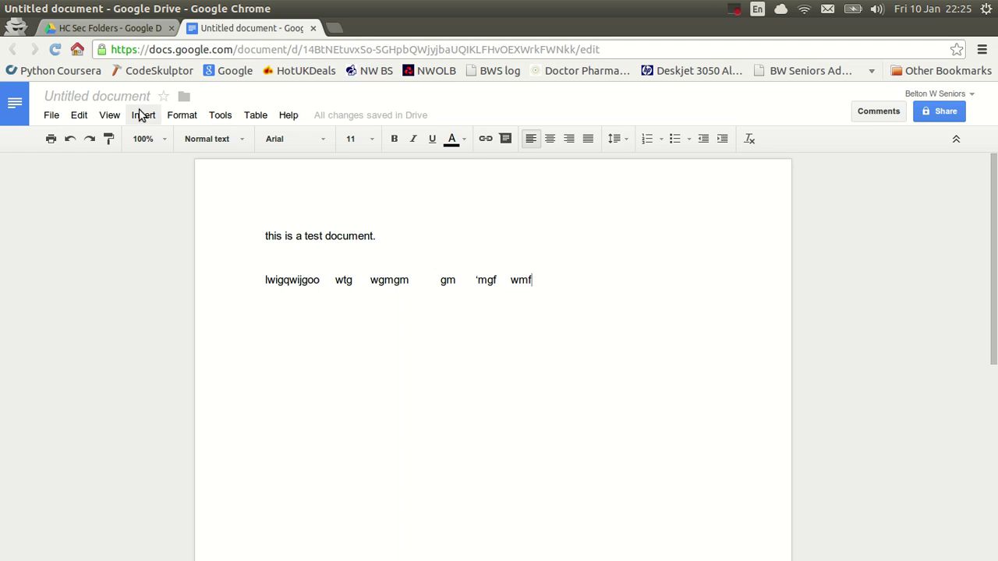
Rename the Untitled document to 'testdoc'.
left_click(84, 97)
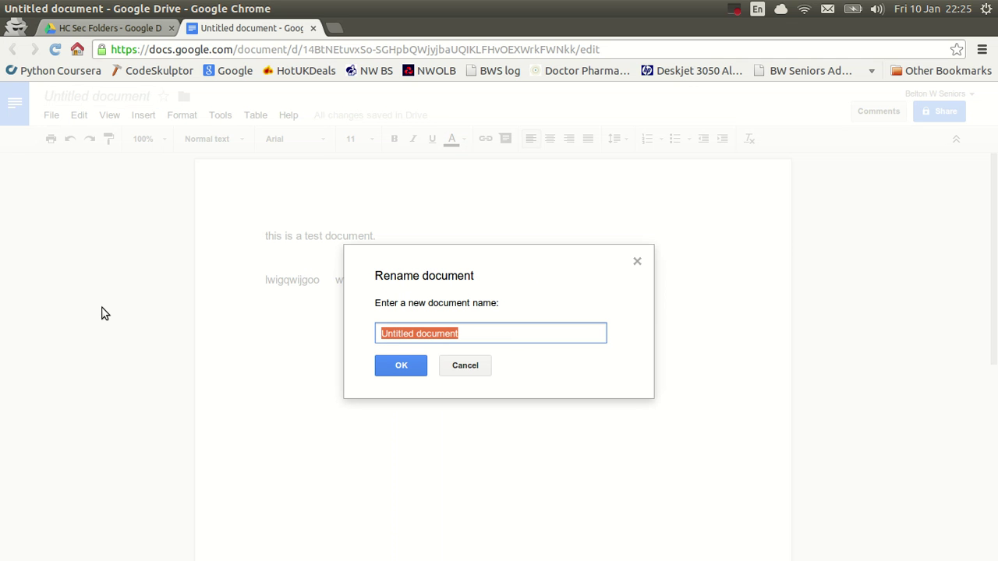
type("test")
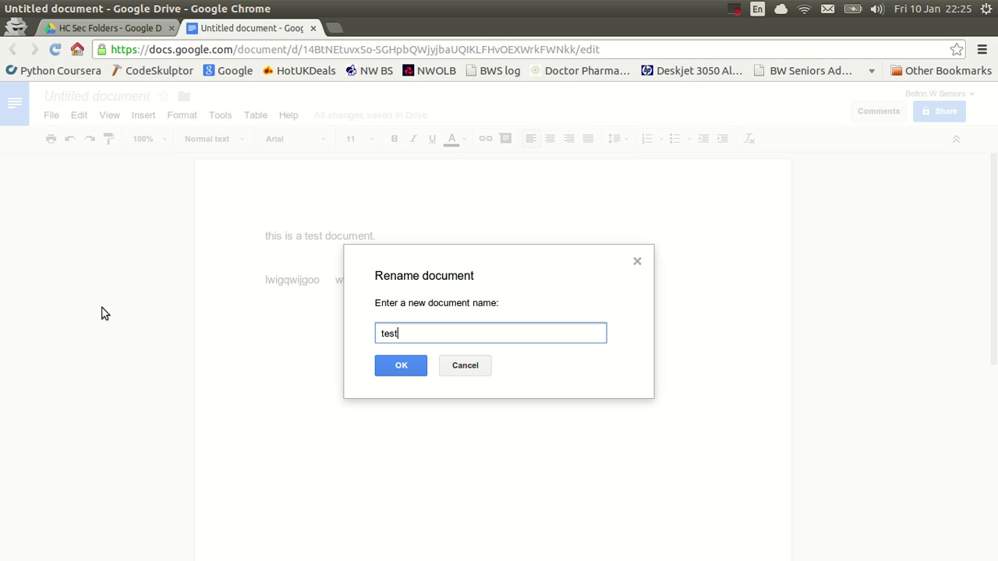
type("doc")
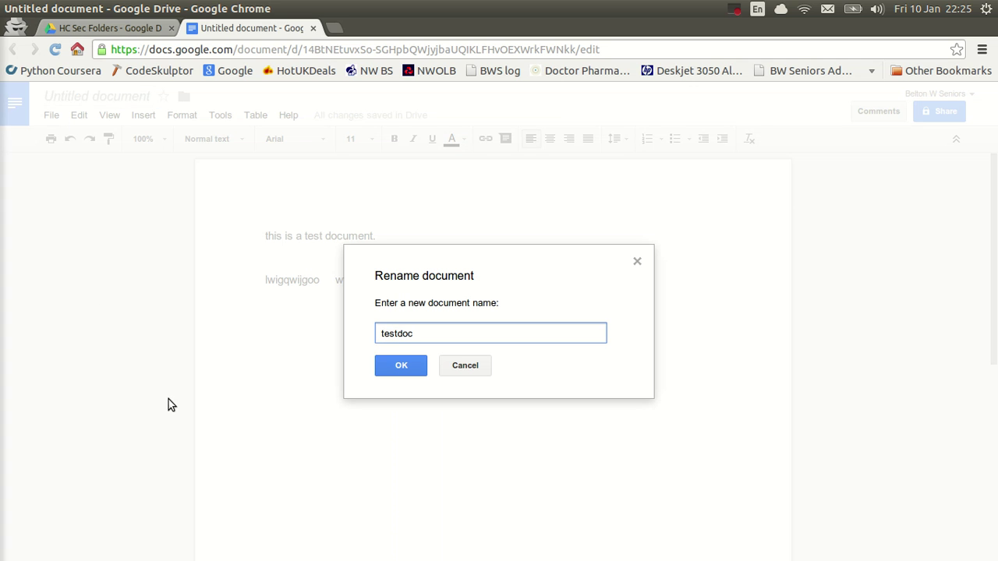
left_click(400, 366)
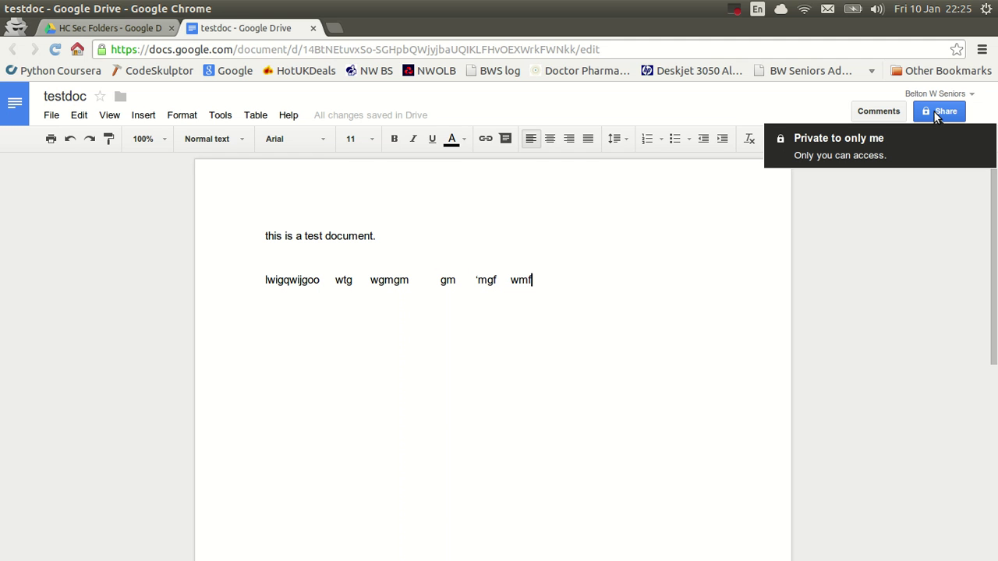
Copy testdoc's share link from Sharing settings, then close the dialog with Done.
left_click(939, 113)
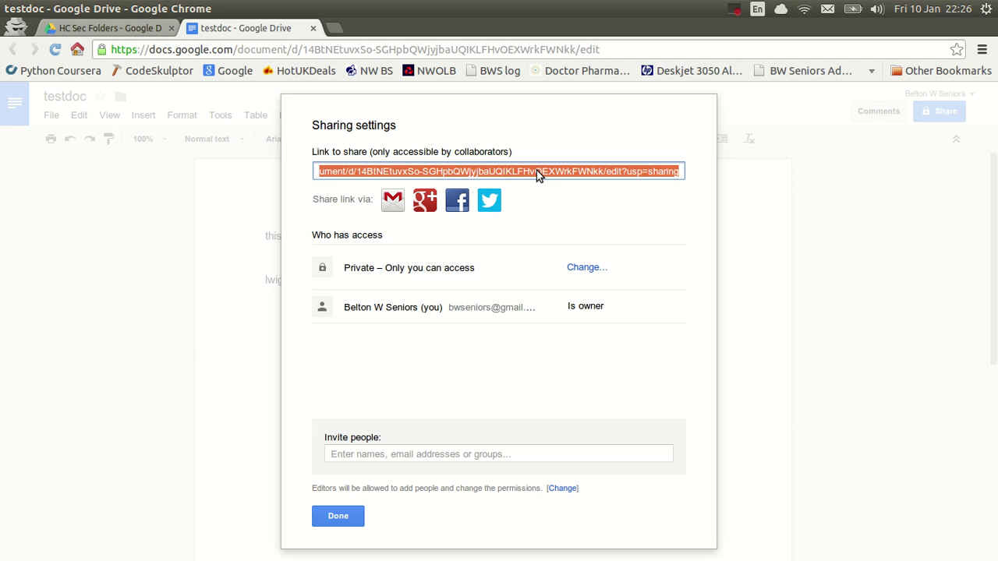
right_click(536, 172)
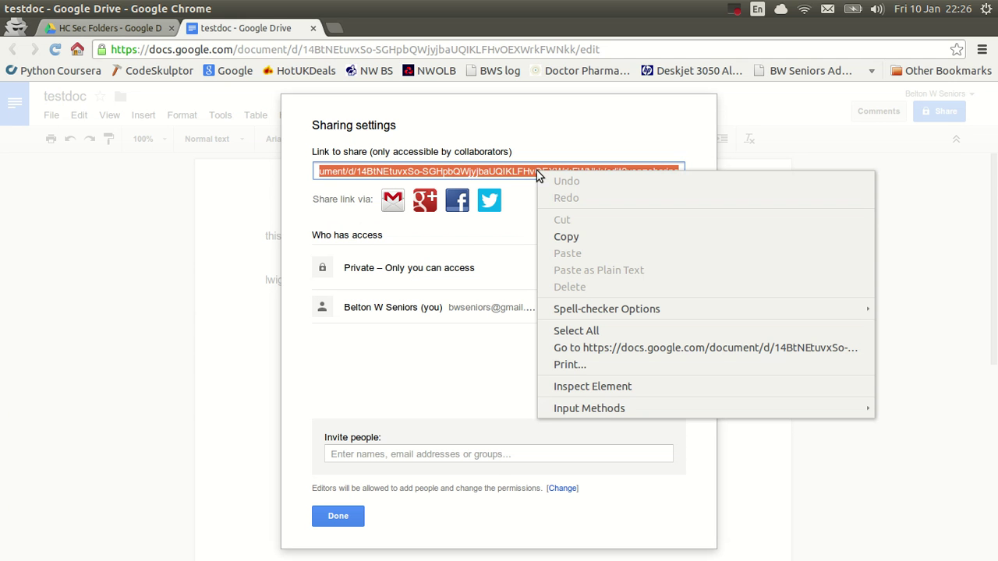
left_click(566, 238)
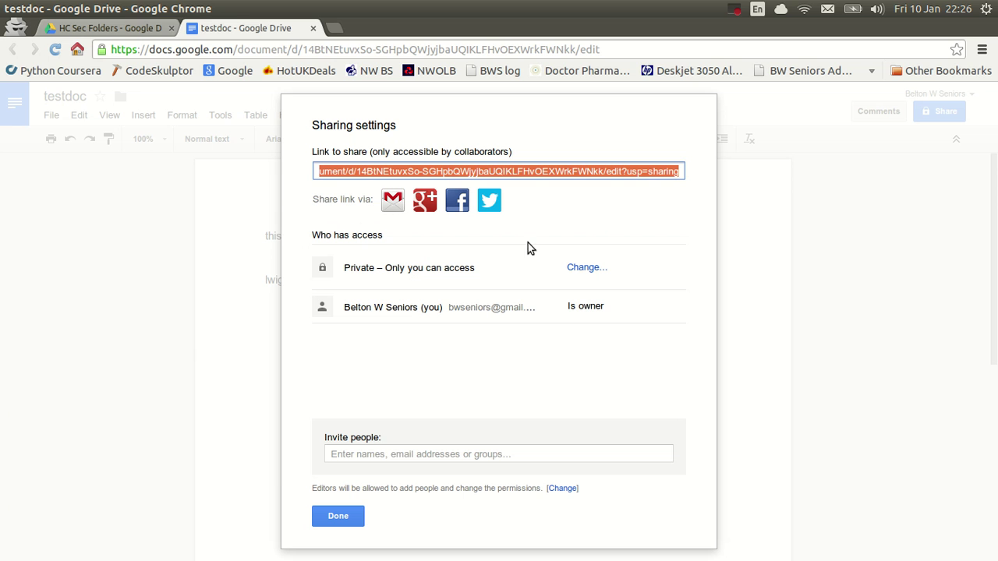
left_click(338, 517)
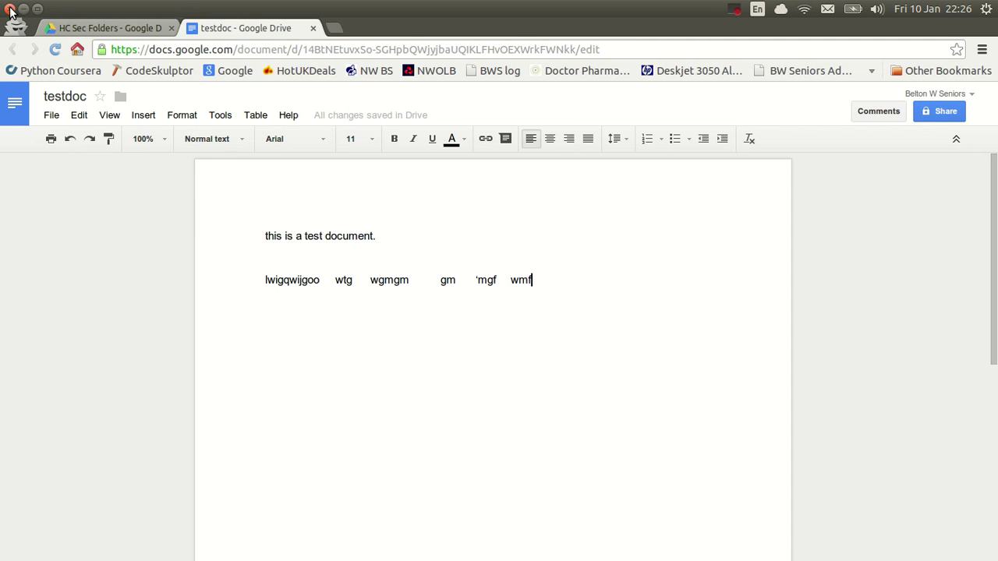
Close the Docs window and load mail.google.com in the remaining Chrome window.
left_click(9, 9)
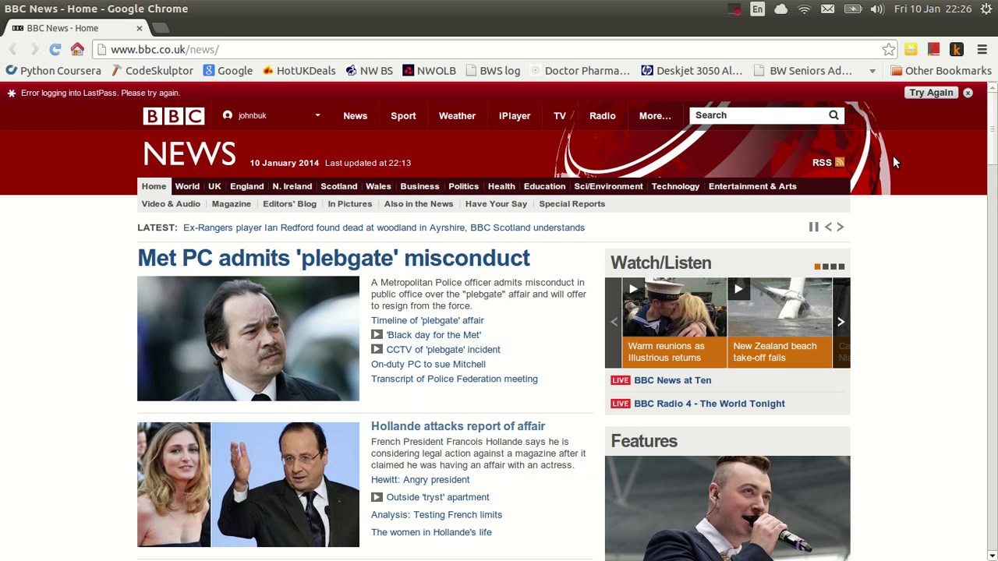
key("ctrl+l")
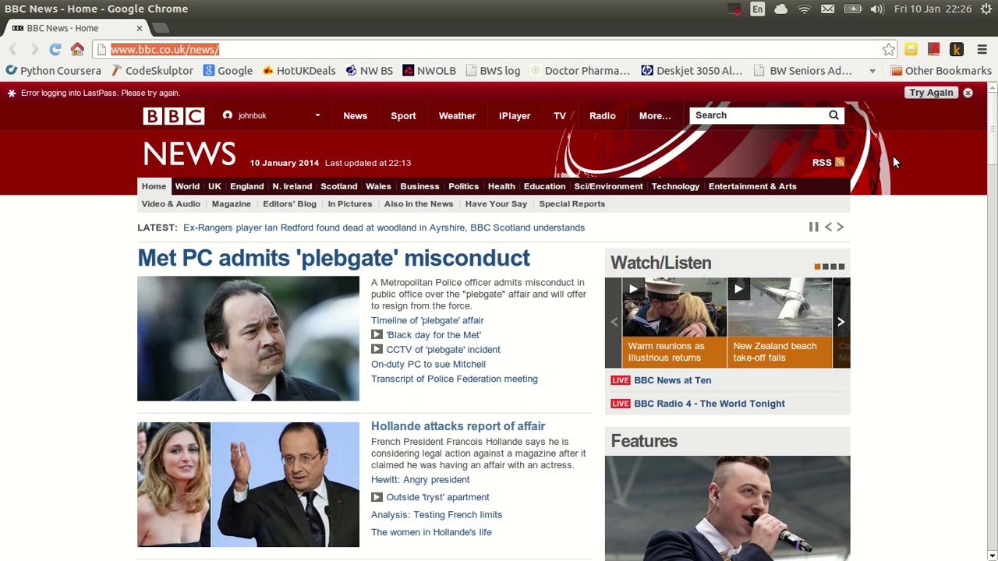
type("mail")
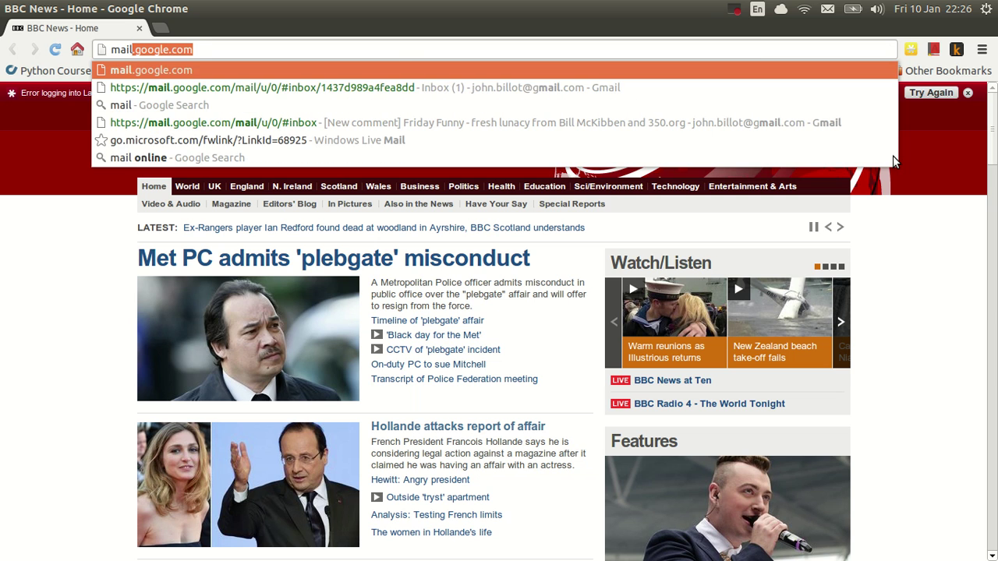
key("Return")
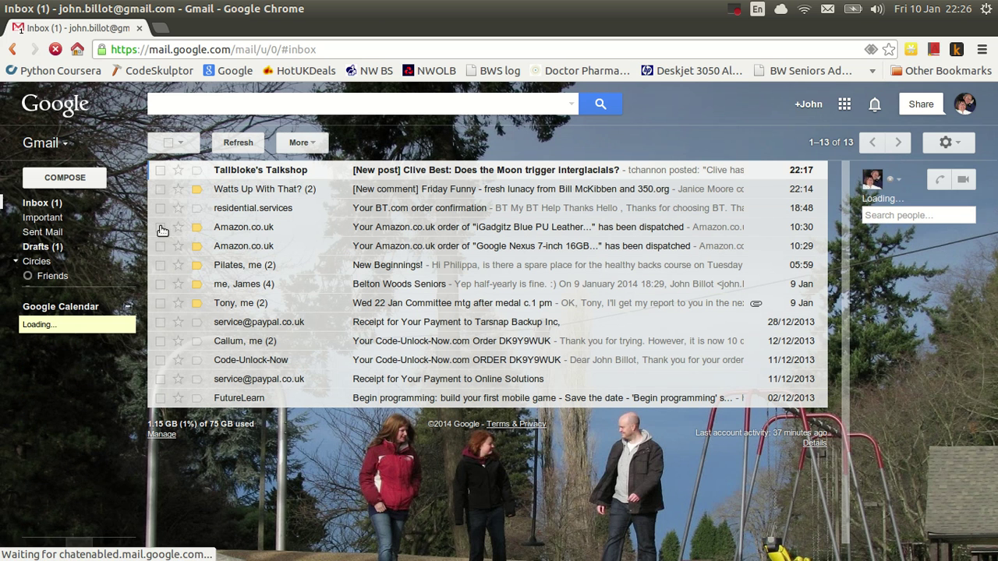
Compose a new message to the committee member's contact with subject 'test'.
left_click(67, 180)
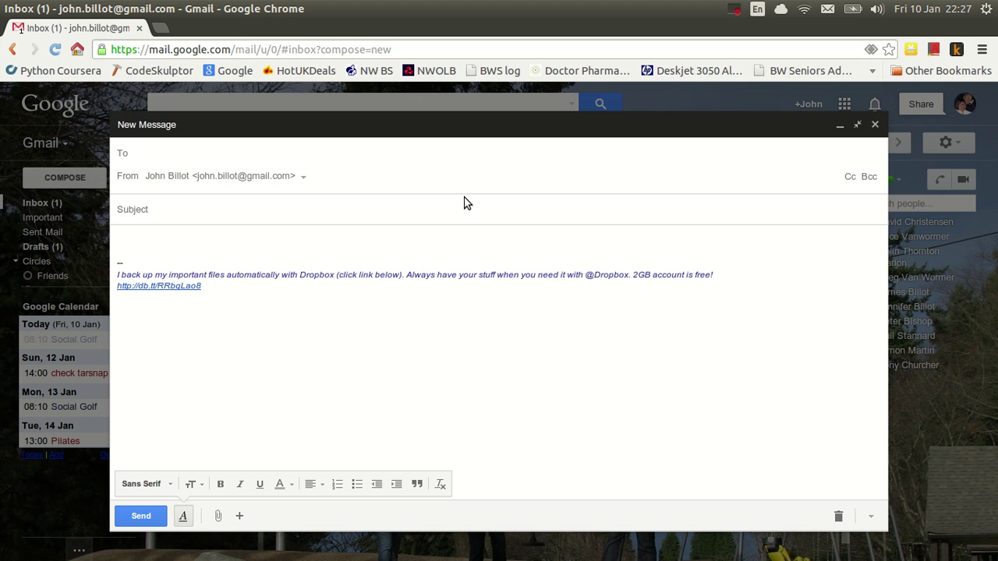
type("tony")
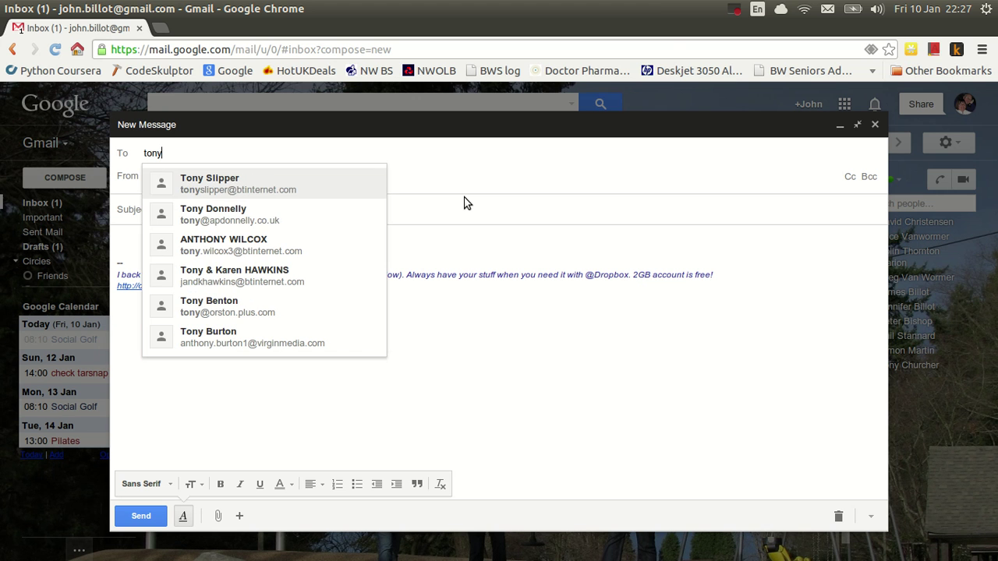
key("Down")
key("Return")
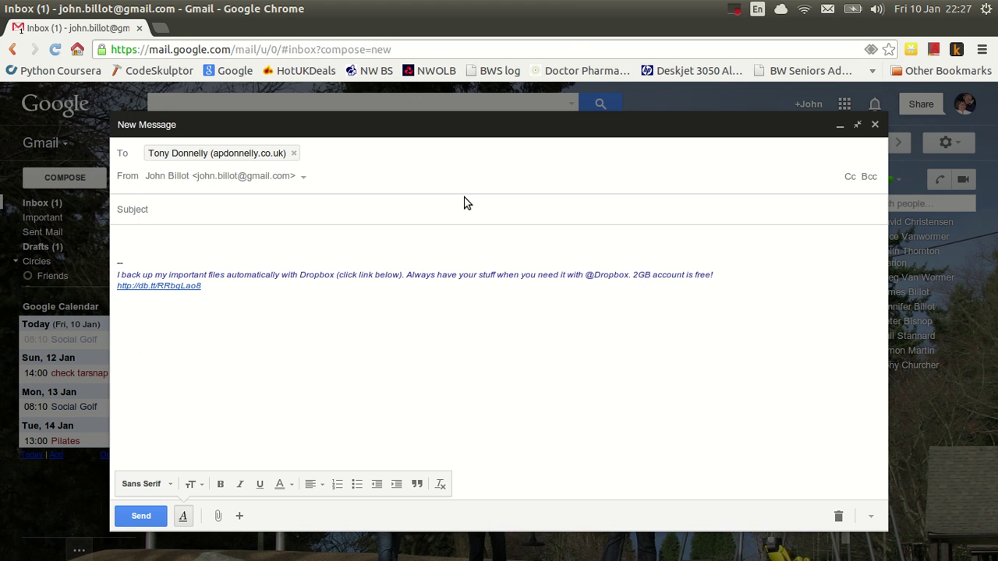
left_click(145, 212)
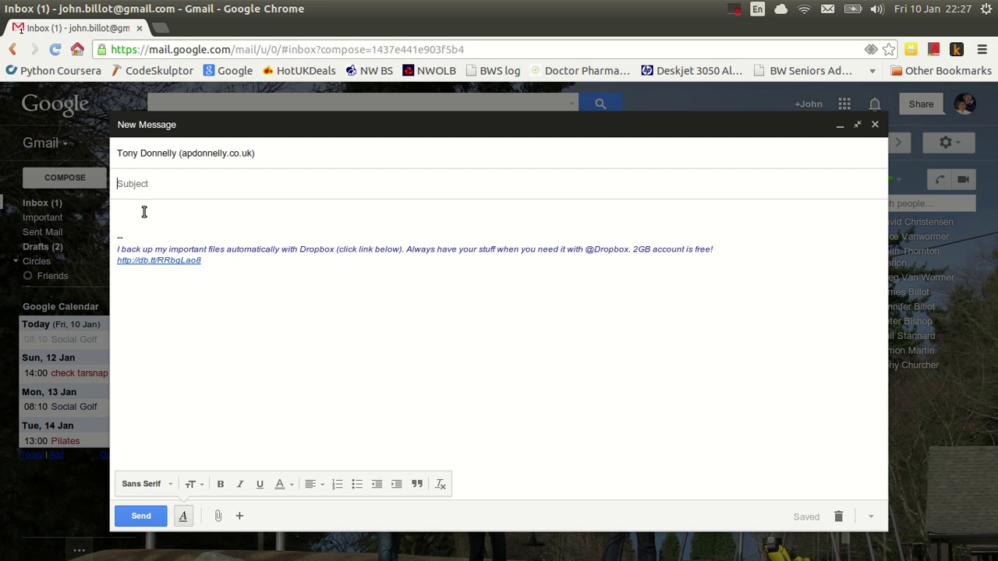
type("test")
Write the body line 'Heres the file I promised.' followed by a new line.
key("Tab")
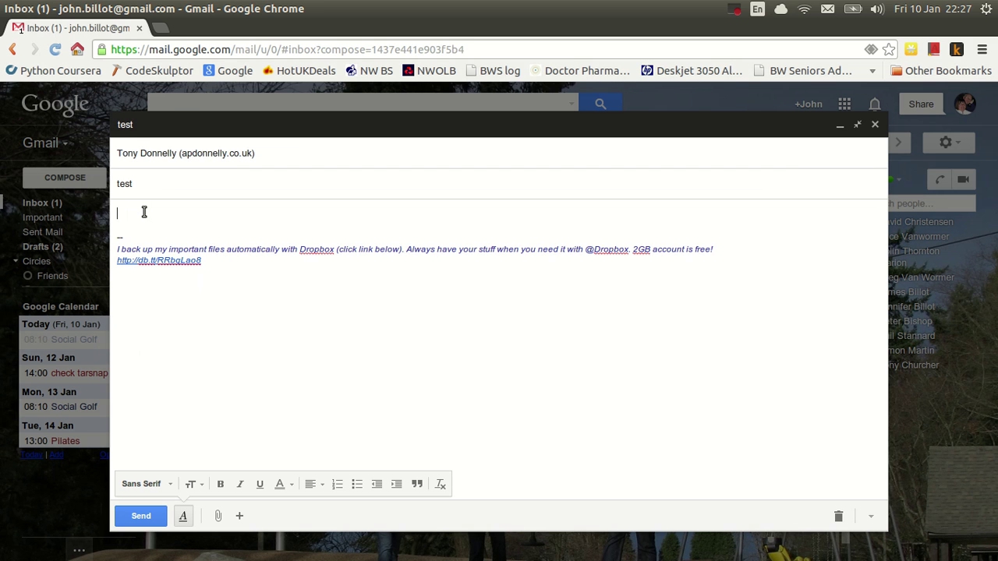
type("Heres the file I promised")
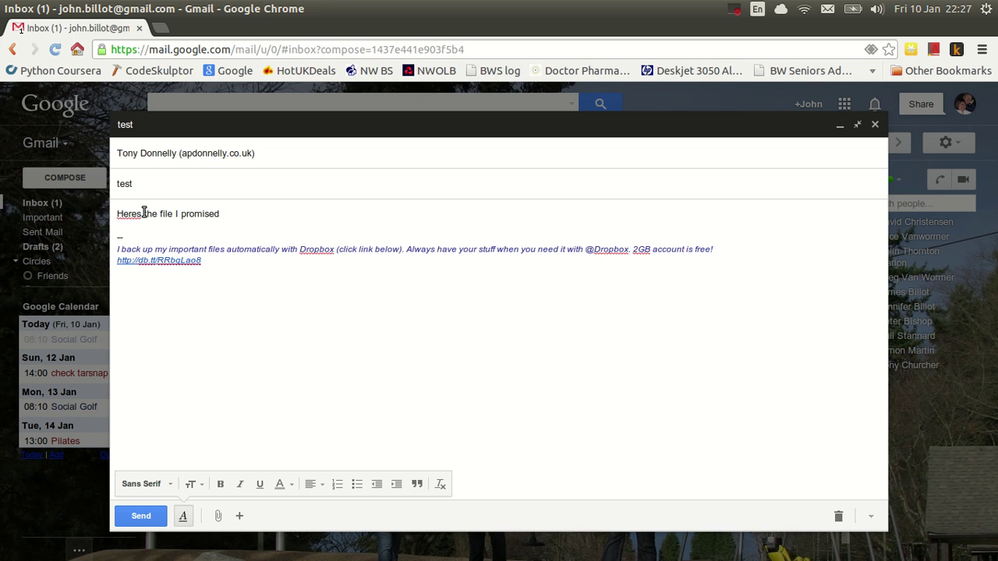
type(".")
key("Return")
key("Return")
key("Return")
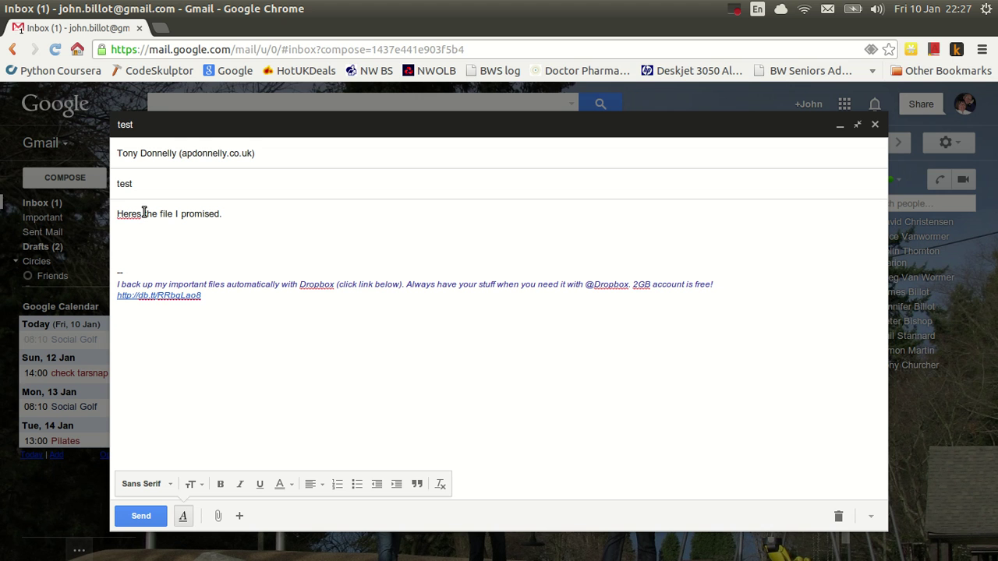
Paste the testdoc share link into the message body, add a sign-off name below it, then select just the link text.
right_click(123, 251)
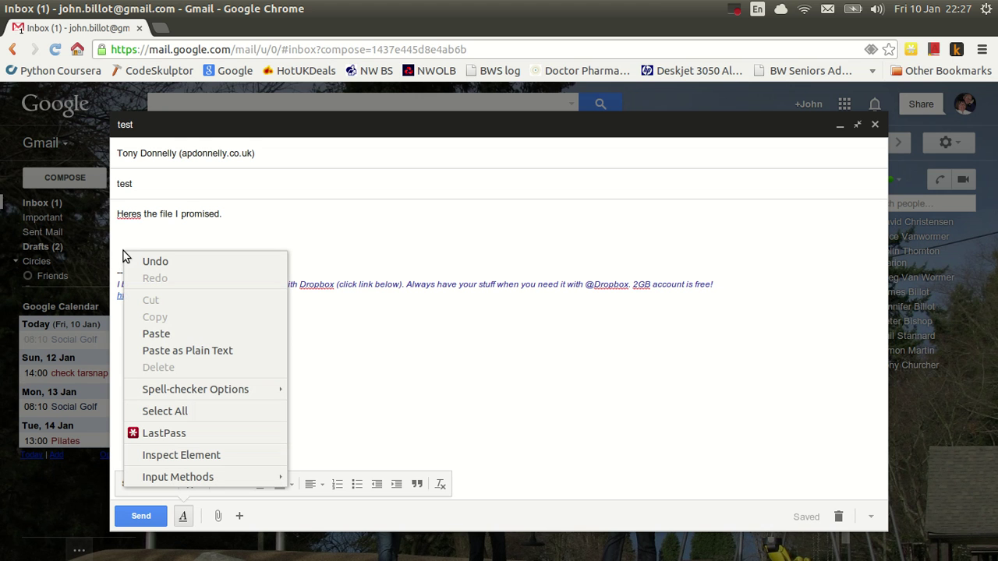
left_click(157, 334)
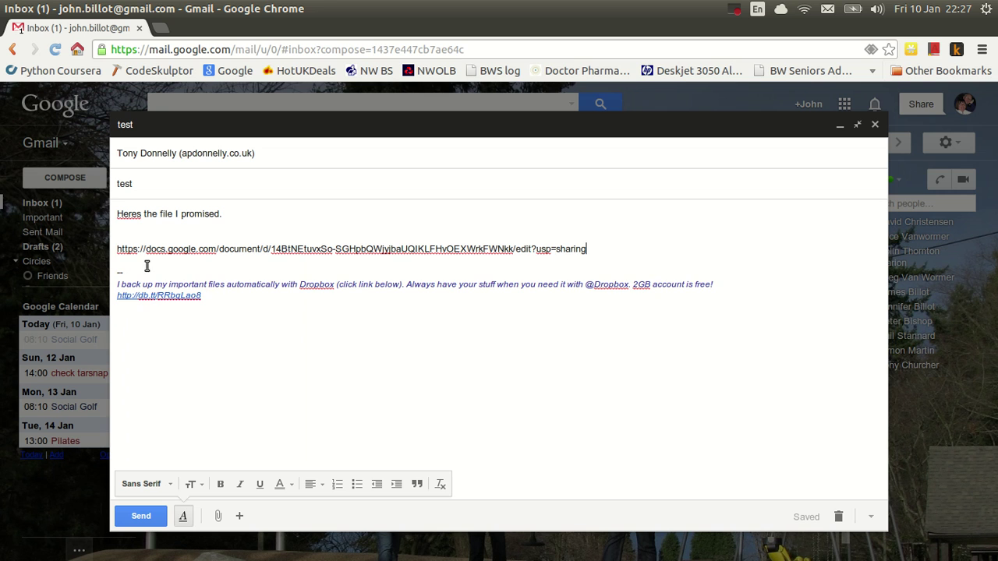
key("Return")
type("John")
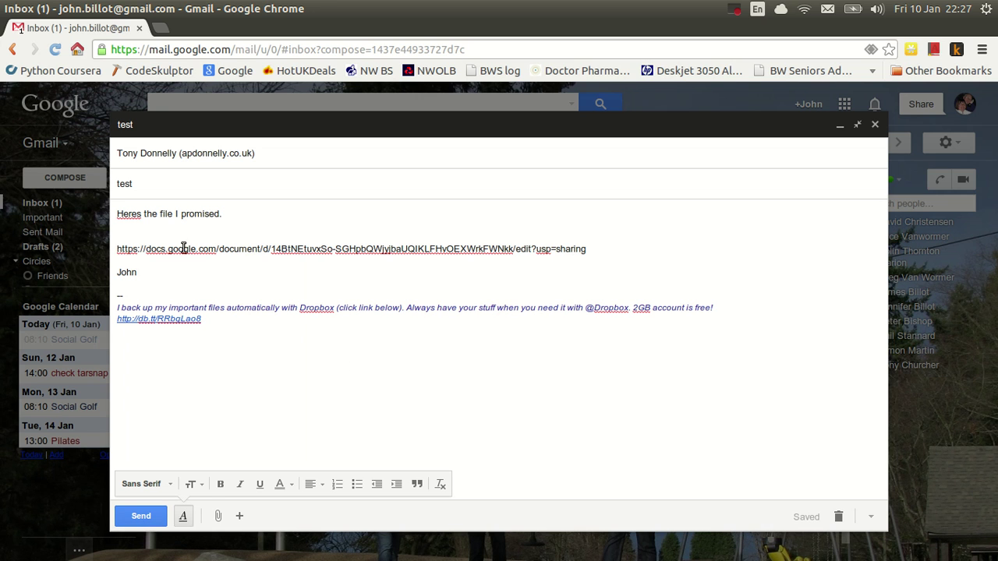
triple_click(121, 248)
left_click_drag(609, 263, 590, 249)
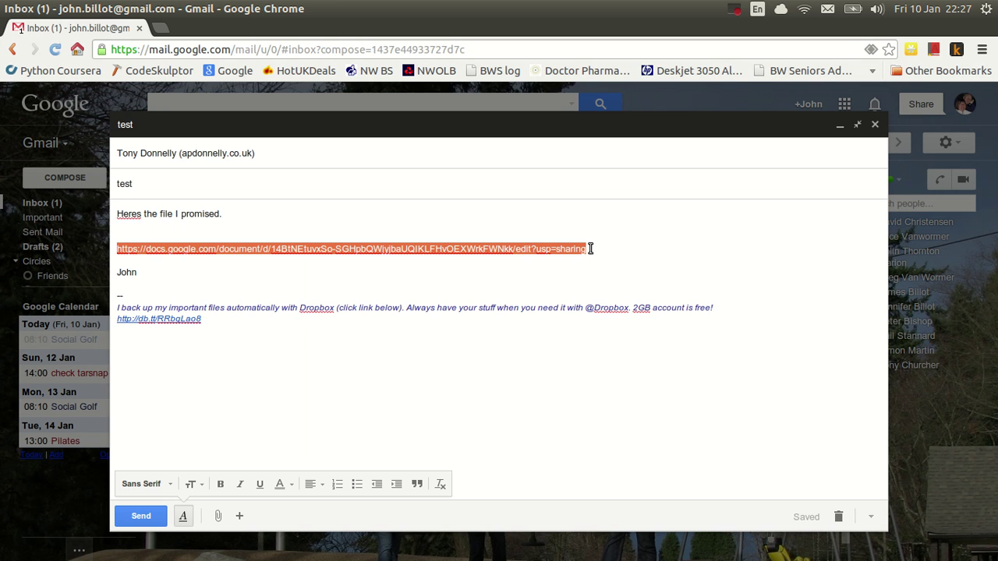